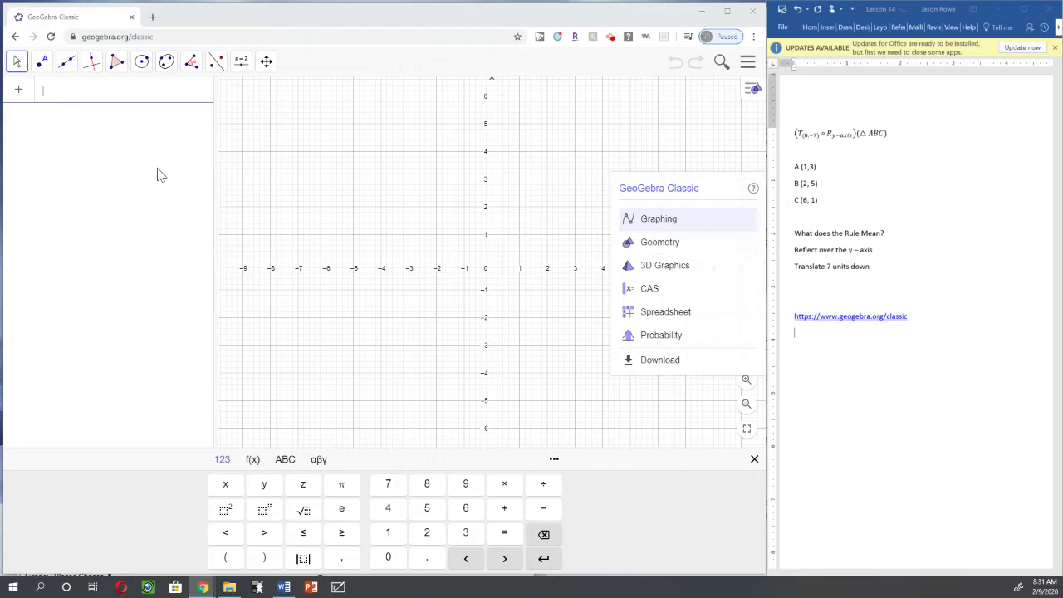
- Search Google for 'geogebra classic' in a new Chrome tab
click(153, 18)
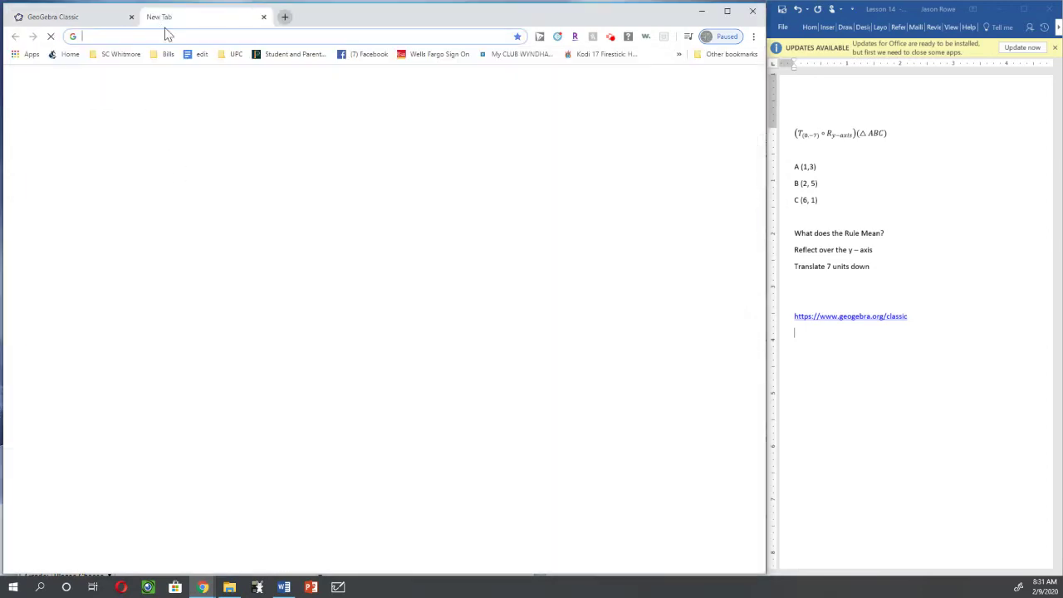
click(290, 237)
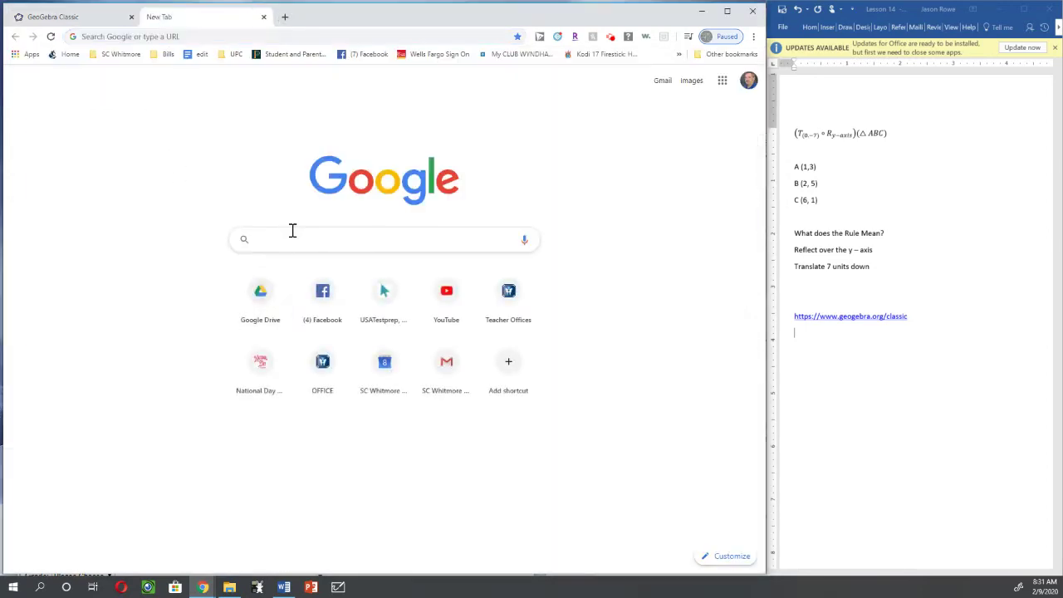
text(gege)
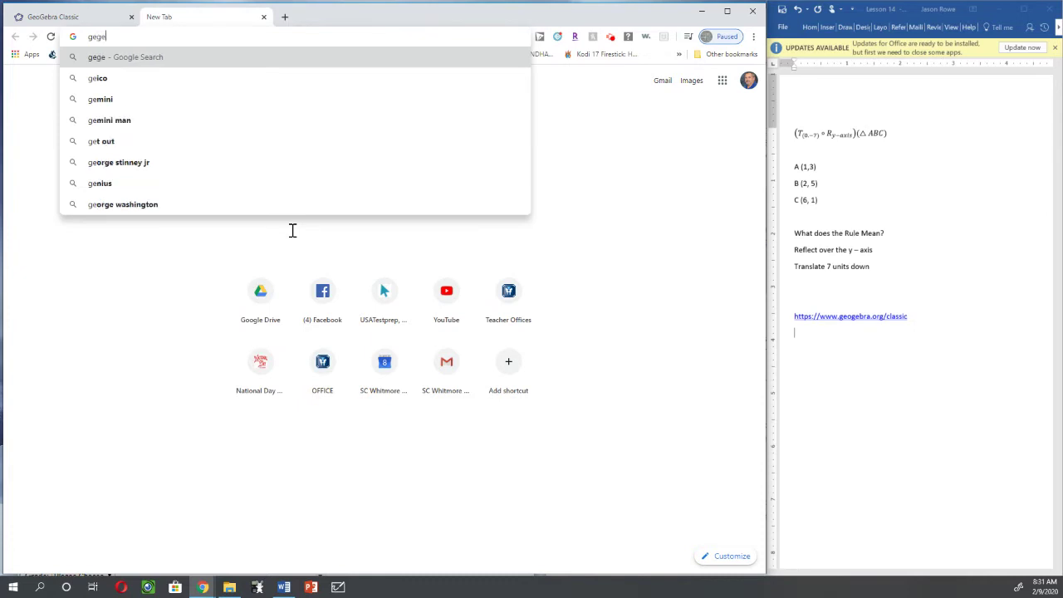
key(BackSpace)
key(BackSpace)
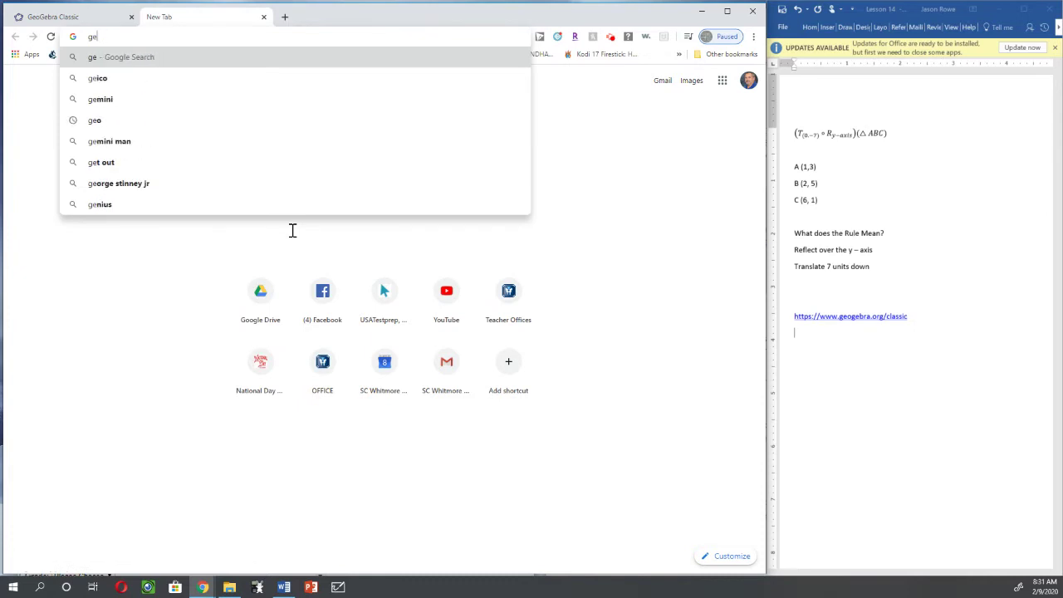
text(og)
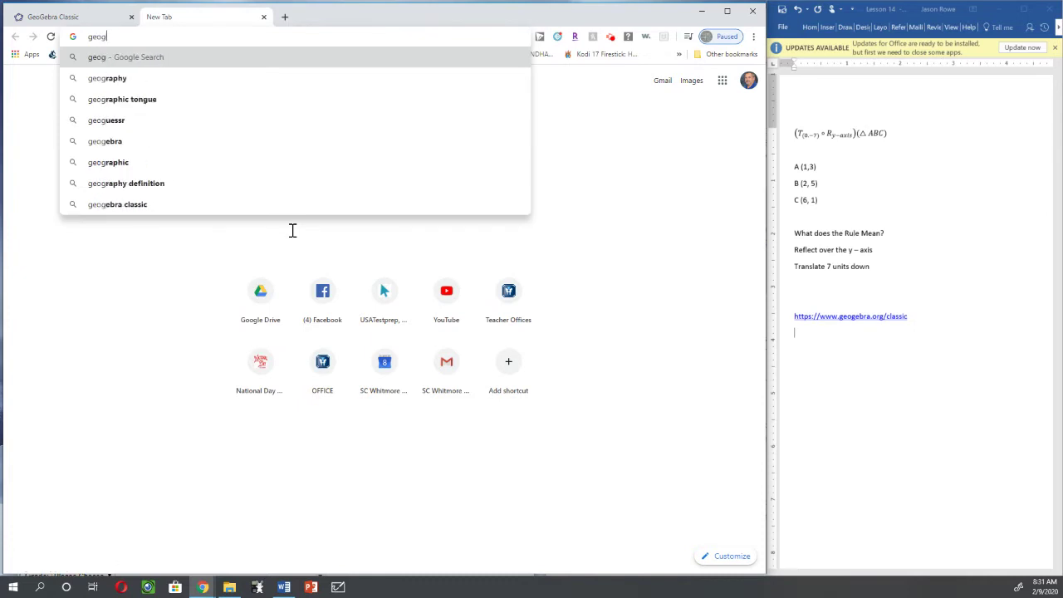
text(e)
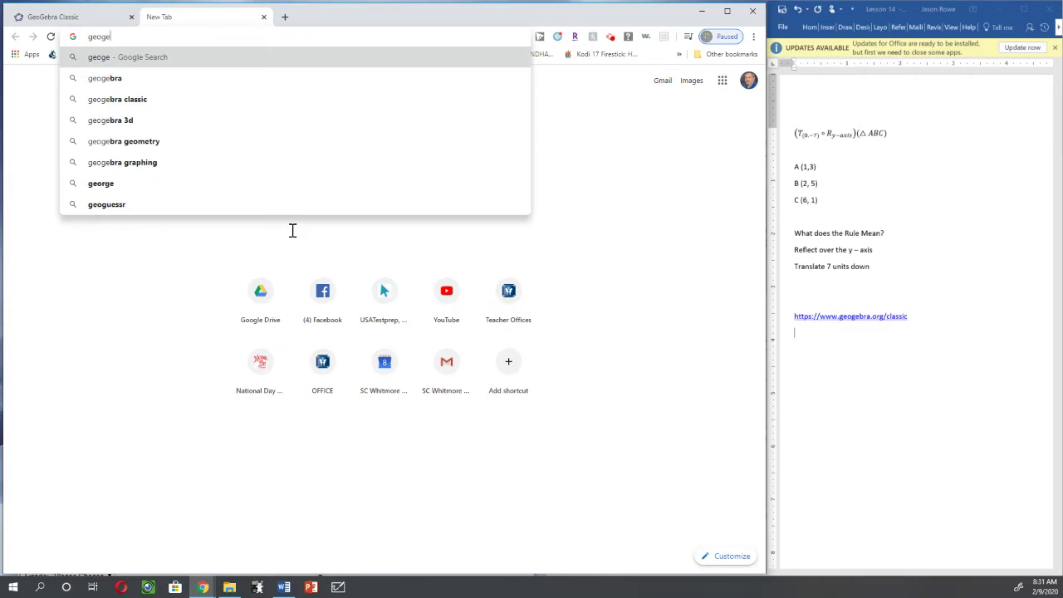
click(117, 101)
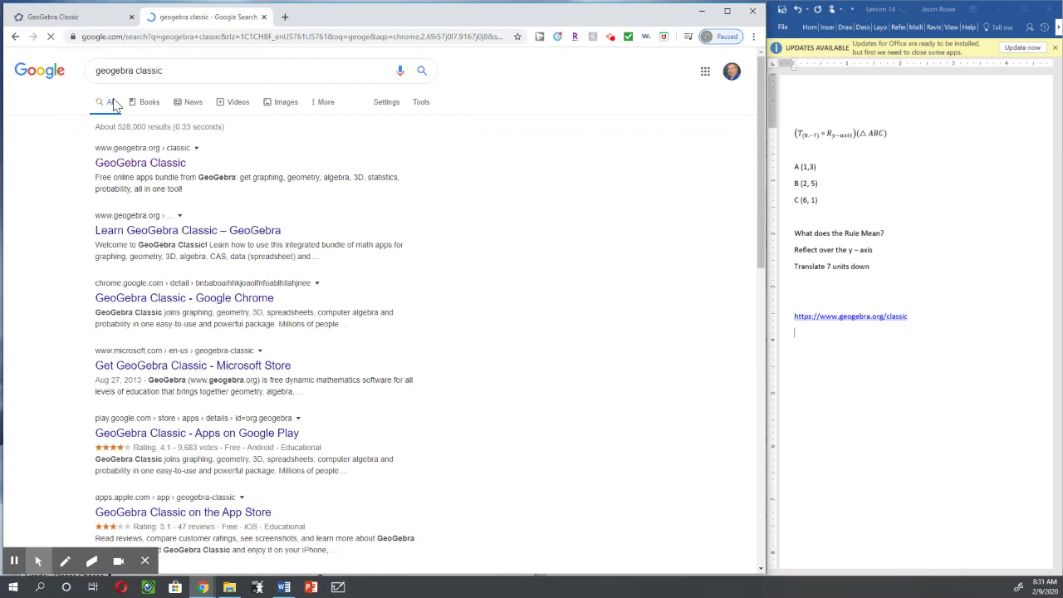
- Open GeoGebra Classic and create point A(1,3) using coordinates copied from the lesson notes
click(135, 164)
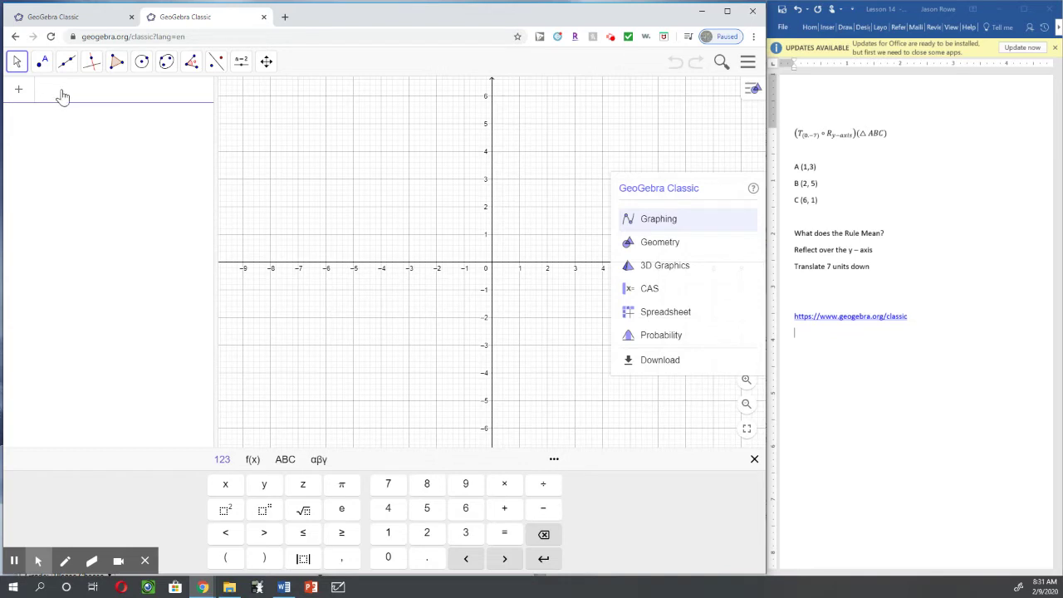
click(817, 169)
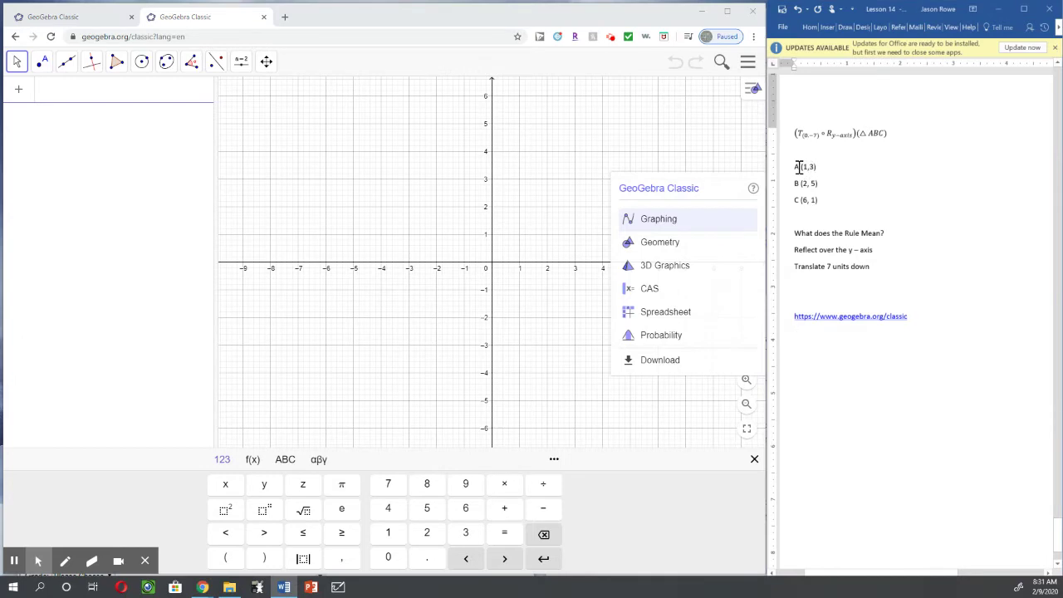
drag(797, 166, 819, 171)
click(58, 88)
text(A(1, 3))
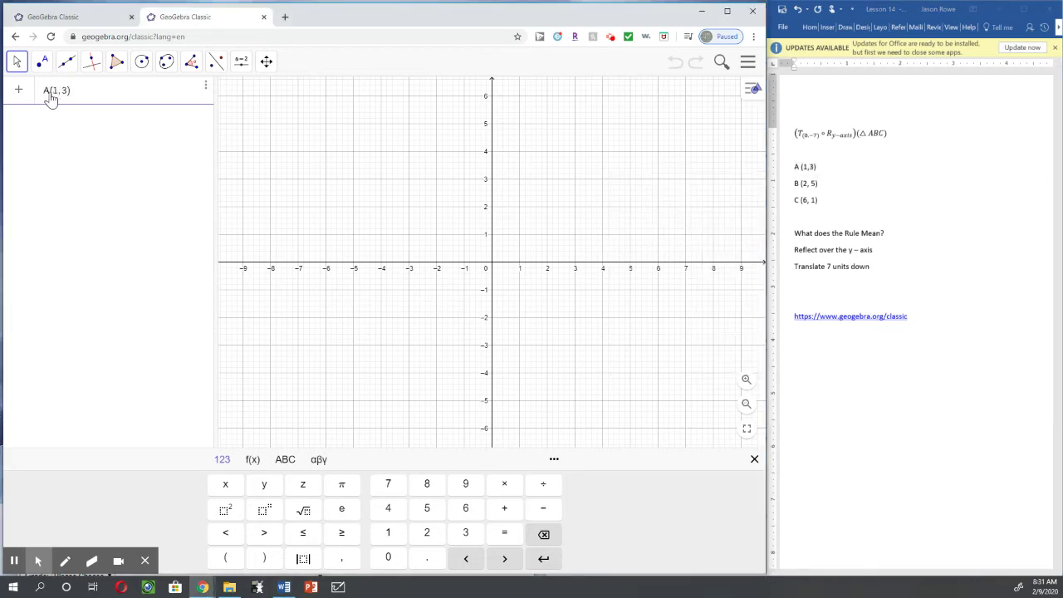
click(49, 93)
key(Return)
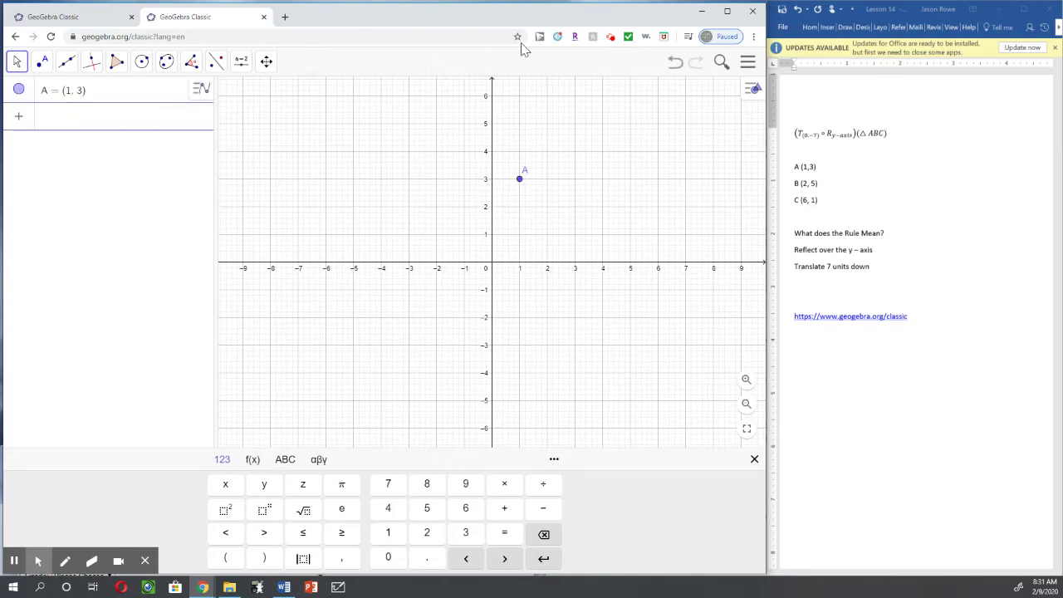
- Create point B at (2,5) in the Input bar
drag(794, 166, 820, 190)
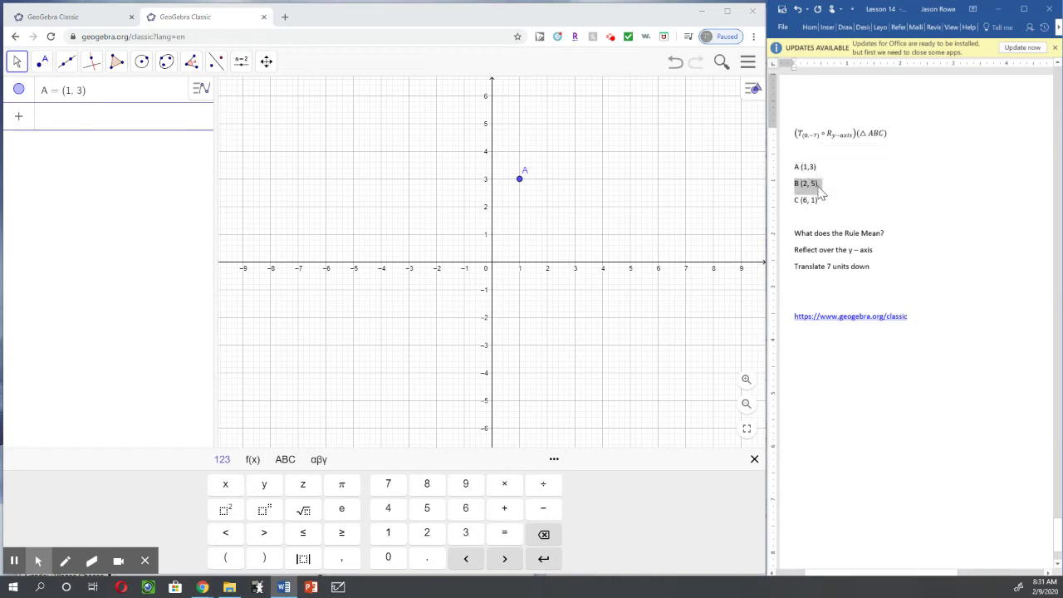
click(83, 123)
text(B(2,5))
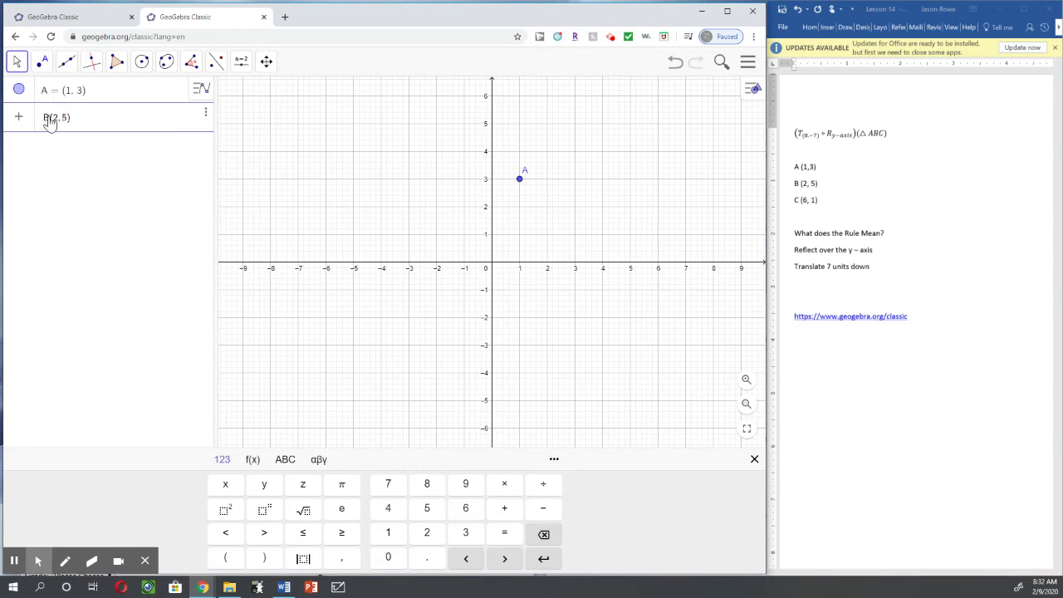
key(Return)
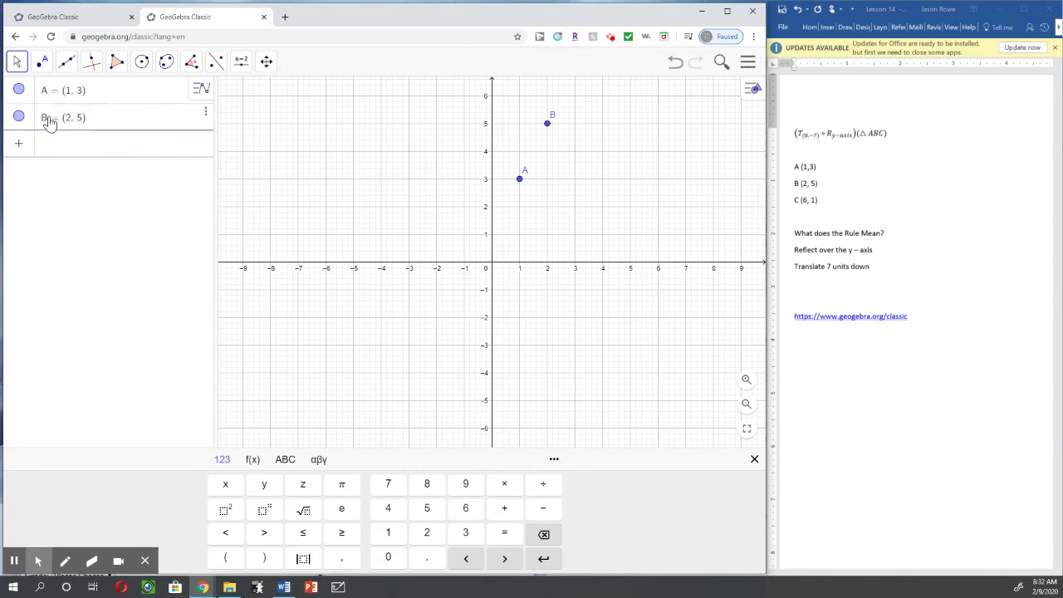
- Create point C at (6,1) by pasting its coordinates from the notes
drag(823, 183, 795, 202)
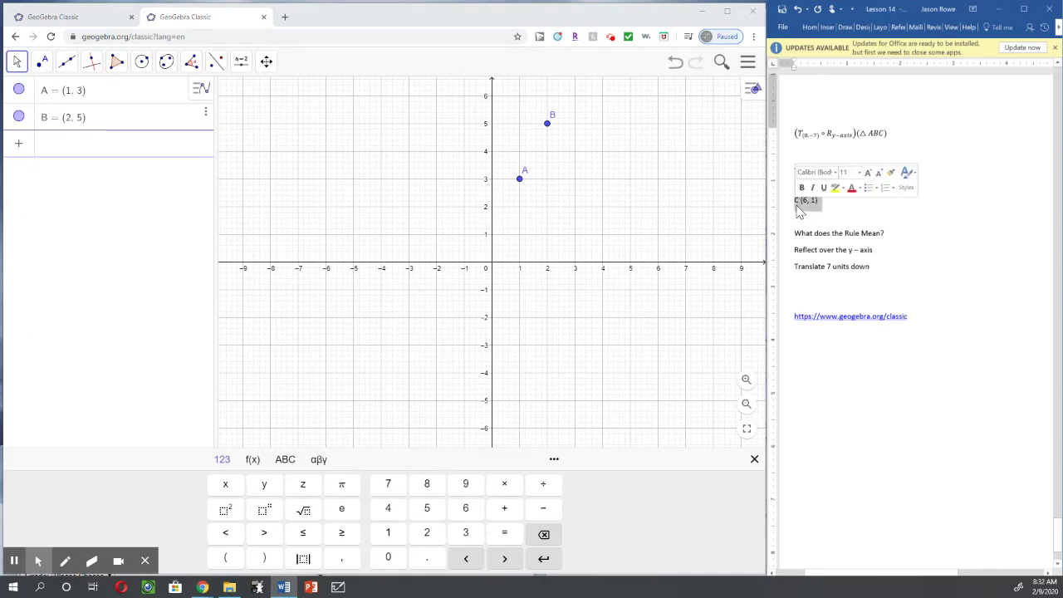
key(ctrl+c)
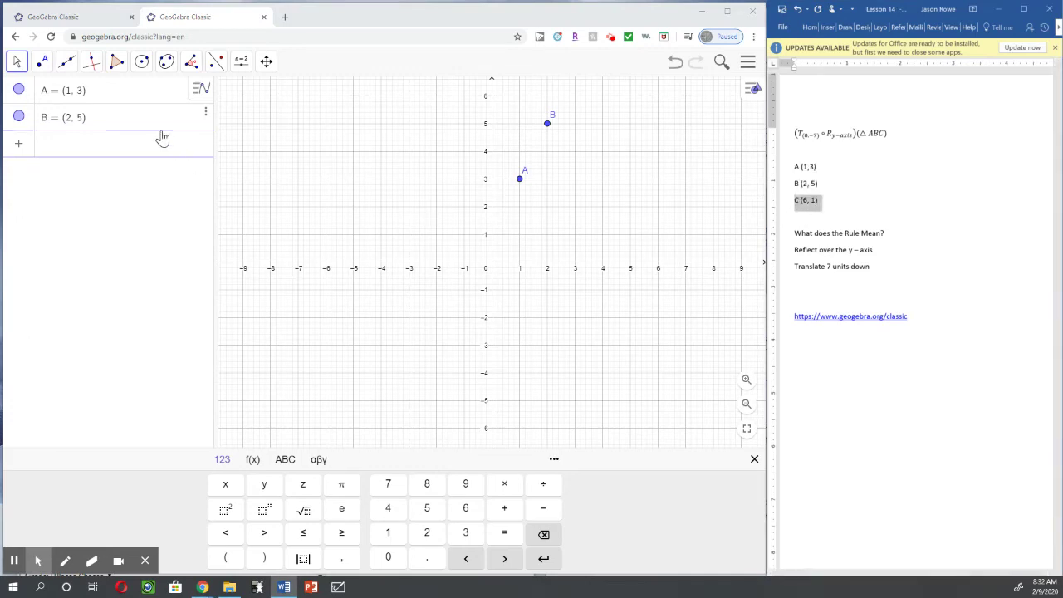
click(113, 150)
key(ctrl+v)
click(47, 146)
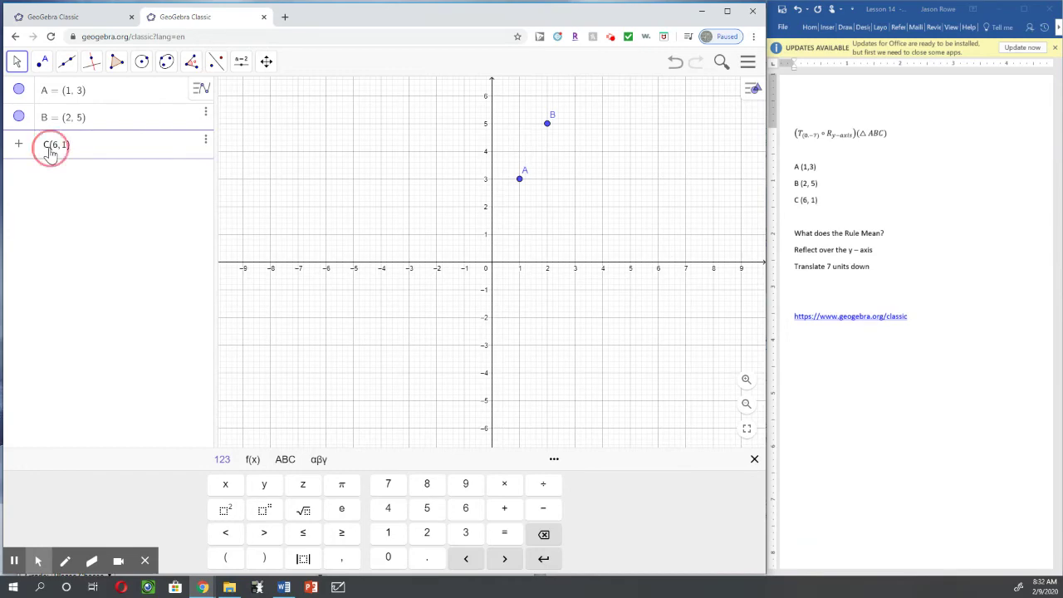
key(Return)
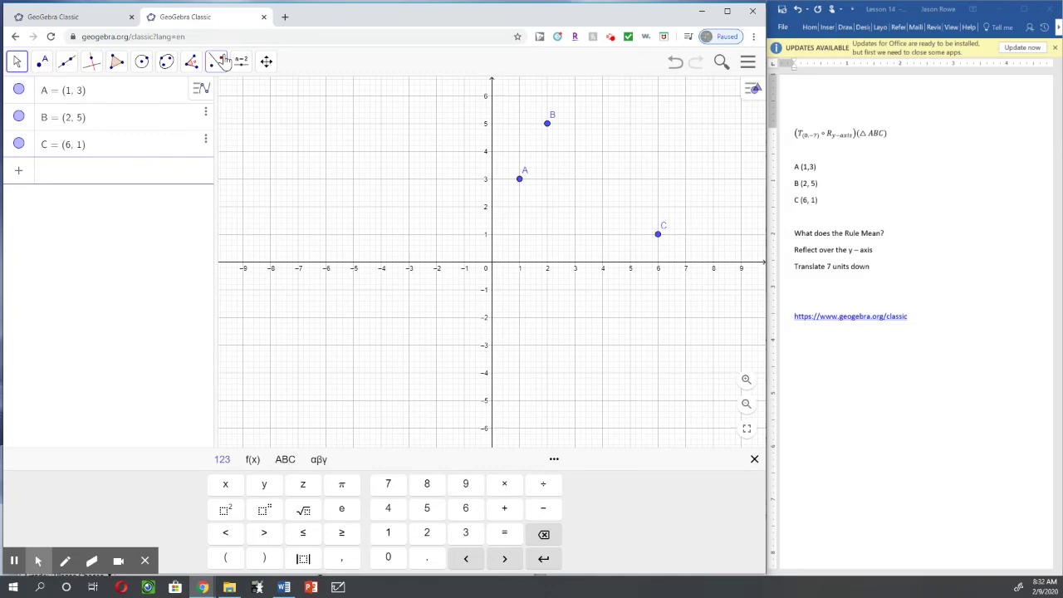
- Draw triangle ABC as a polygon through vertices B, A and C, closing back at B
click(116, 63)
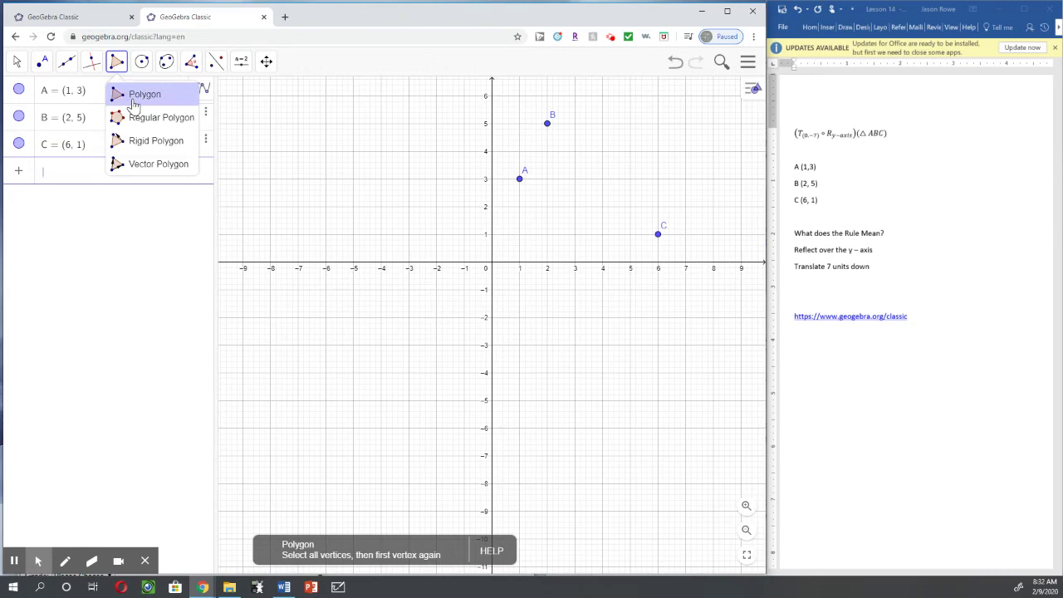
click(133, 98)
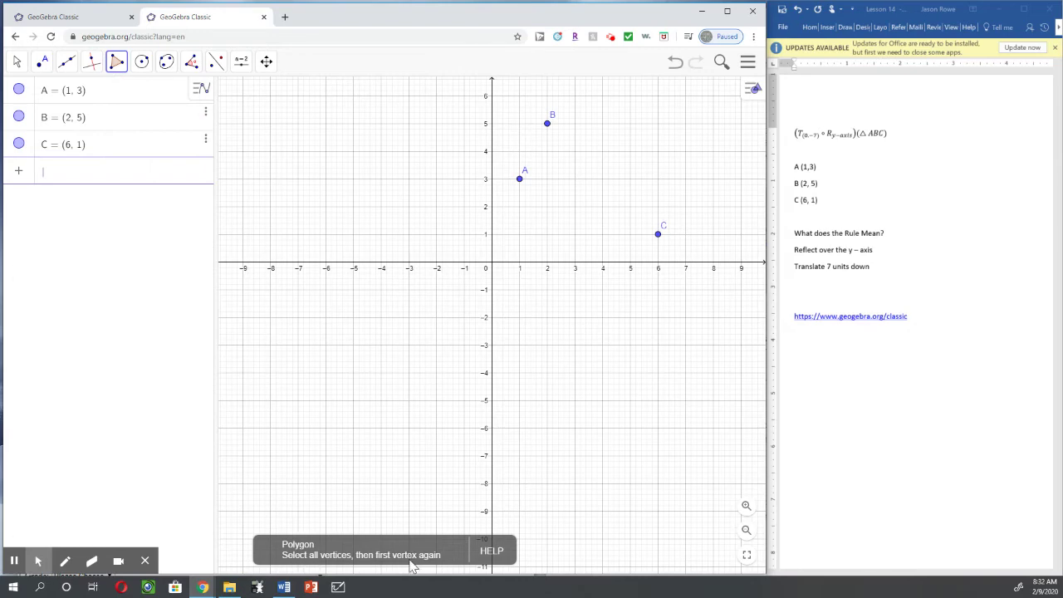
click(547, 125)
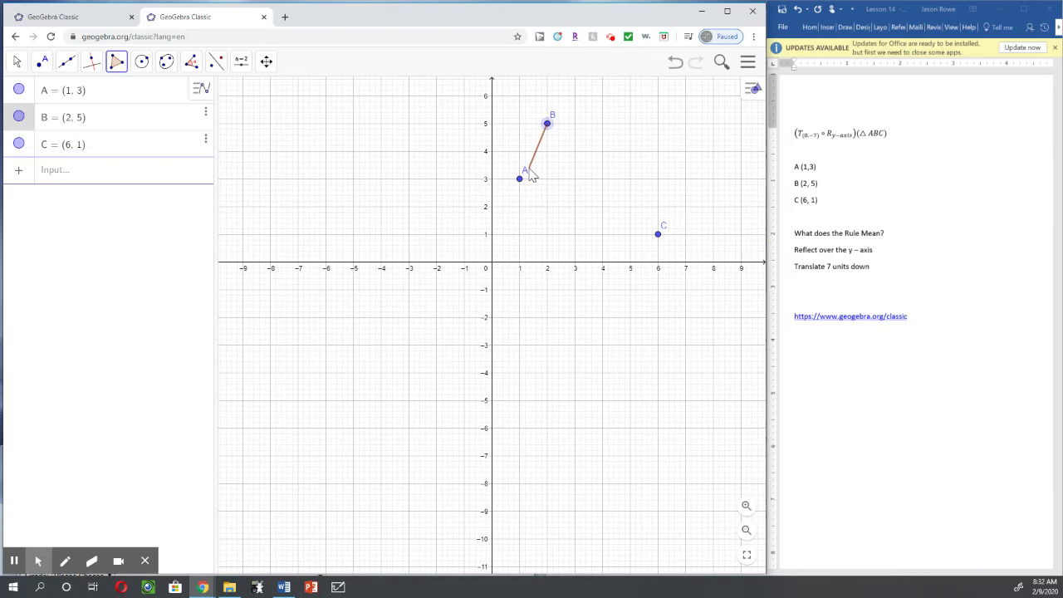
click(520, 179)
click(657, 236)
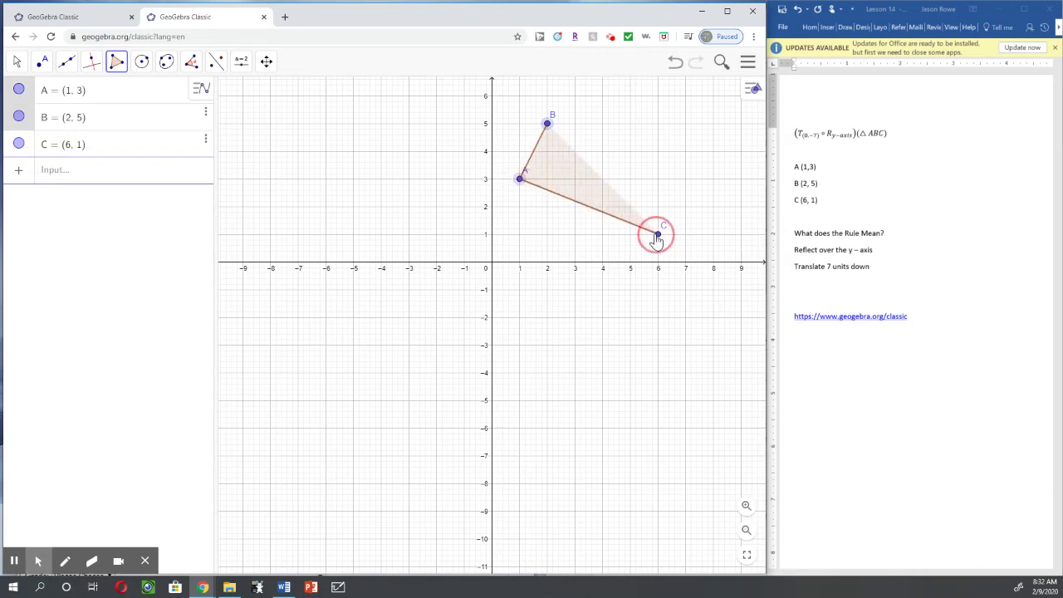
click(547, 125)
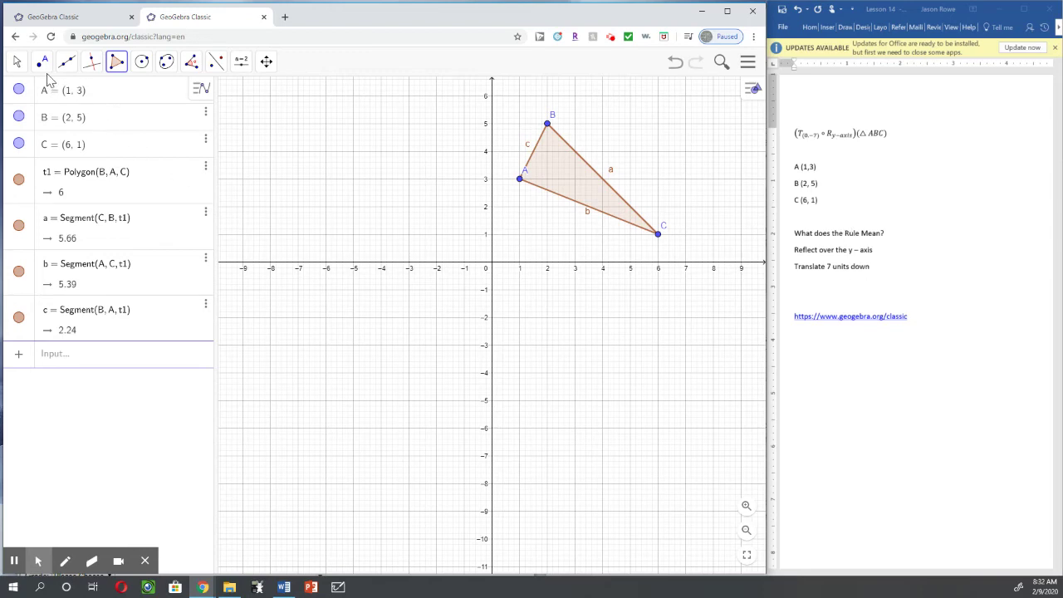
- Reflect triangle ABC over the y-axis, giving A′(−1,3), B′(−2,5) and C′(−6,1)
click(215, 62)
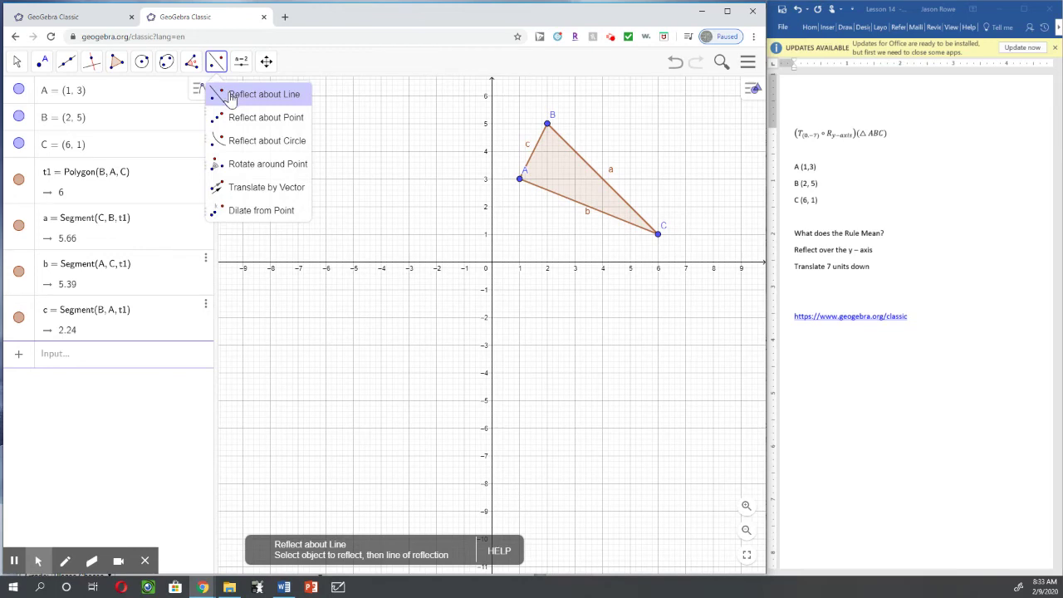
click(265, 94)
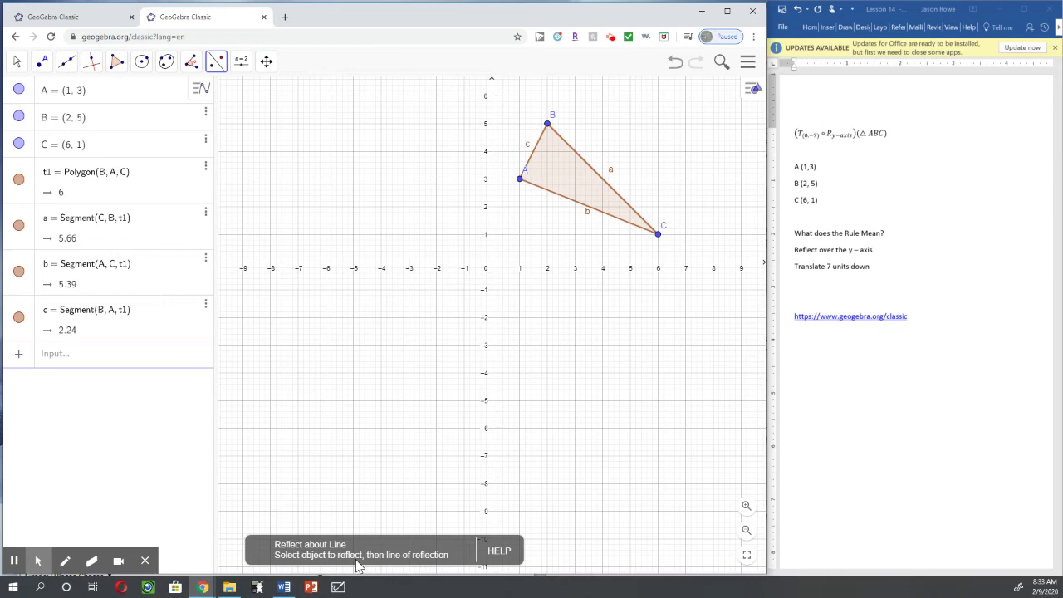
click(568, 171)
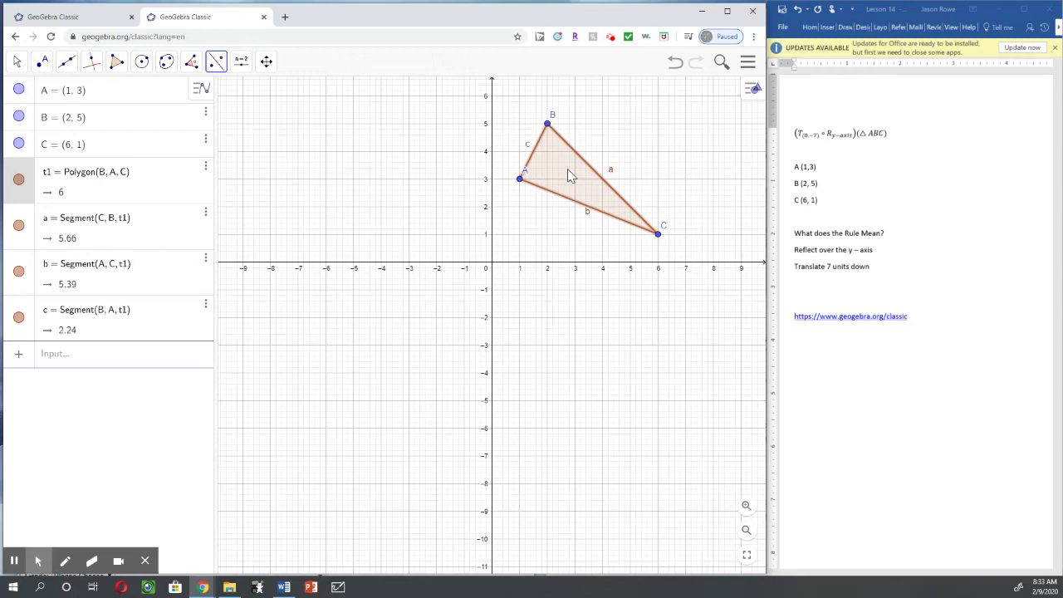
click(492, 181)
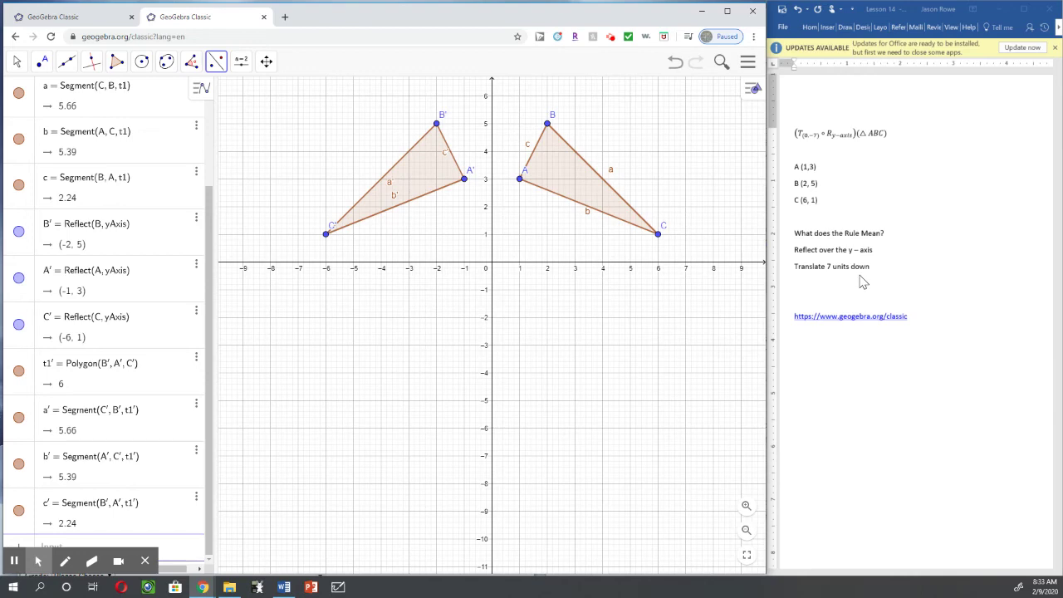
- Translate triangle A′B′C′ by a vector drawn 7 units straight down from A′
click(215, 66)
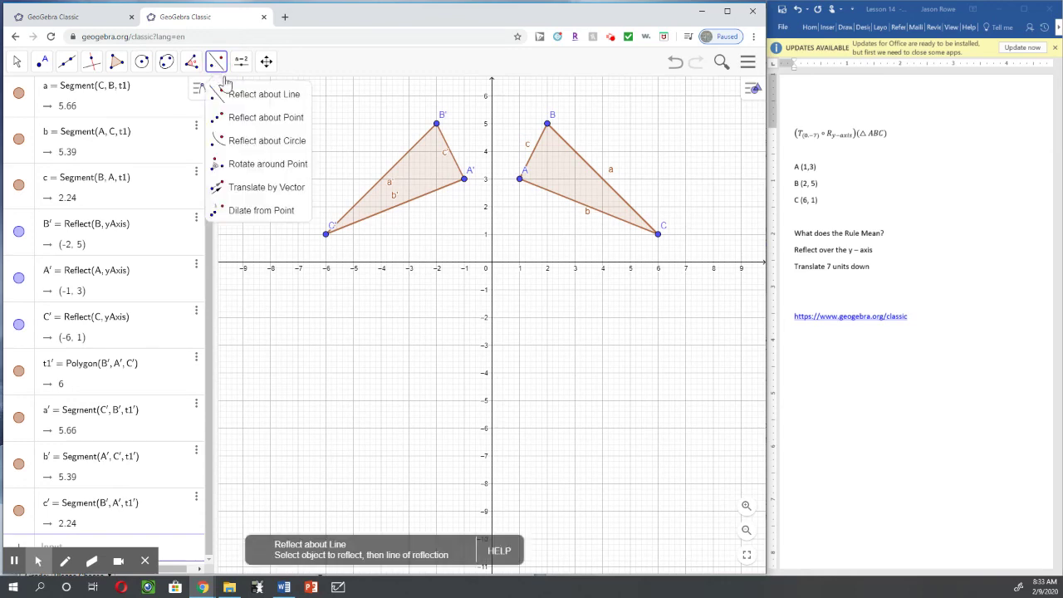
click(240, 189)
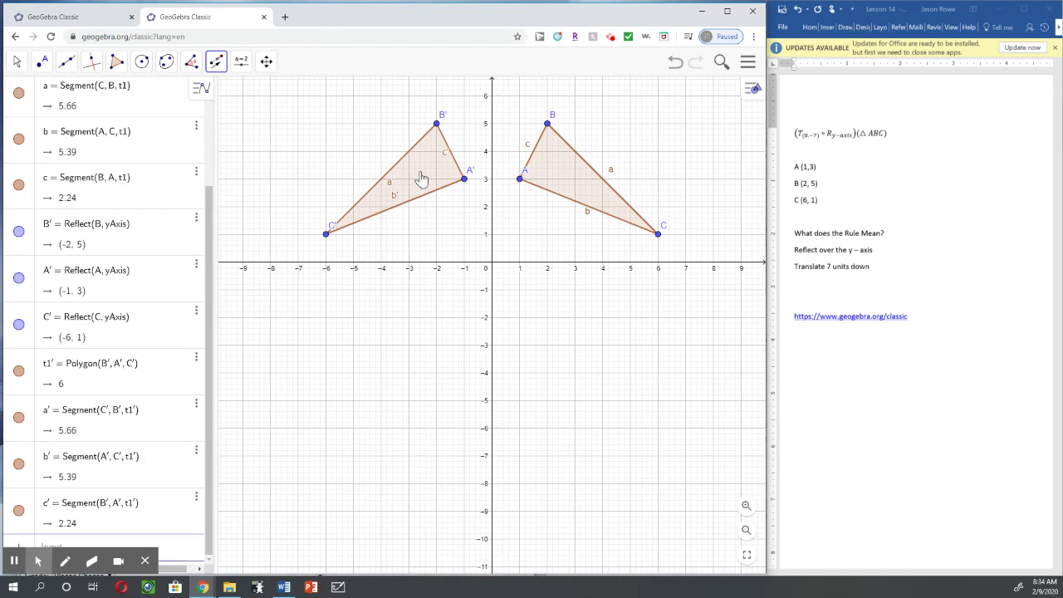
click(421, 179)
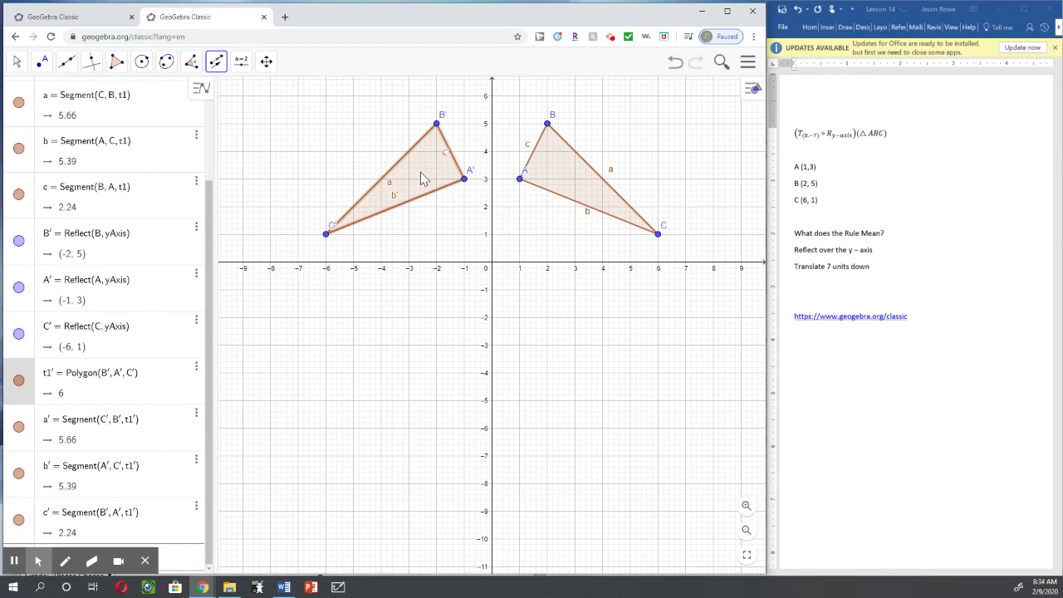
click(466, 181)
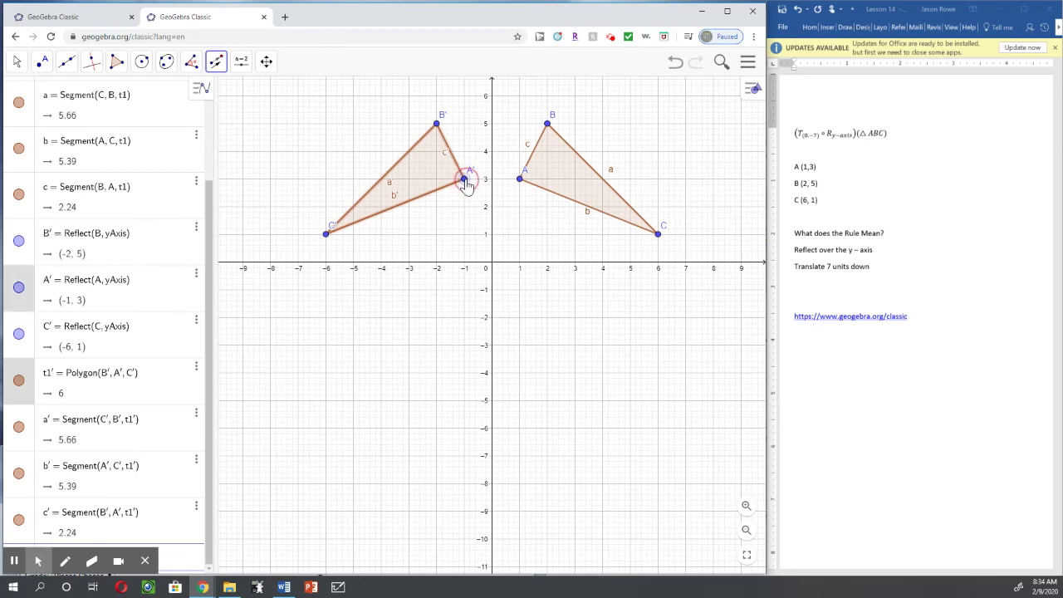
drag(467, 202, 469, 210)
drag(468, 210, 468, 379)
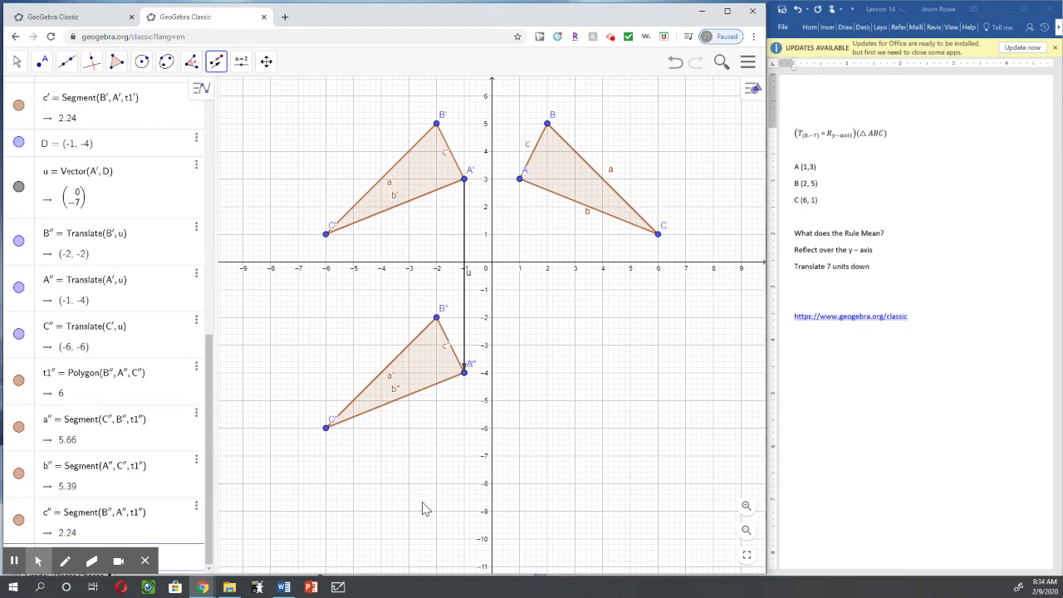